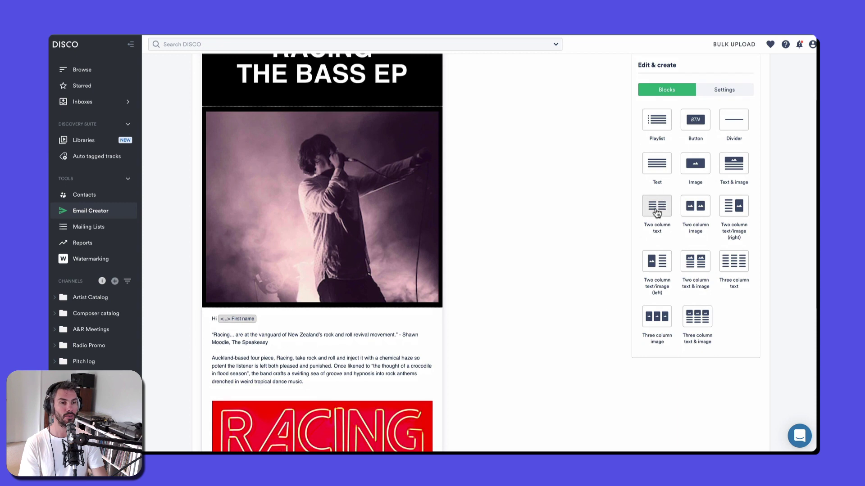
Add a text, an image, a playlist and a button block directly below the singer photo in the email
mouse_move(651, 171)
mouse_down()
mouse_move(505, 222)
mouse_move(408, 304)
mouse_move(406, 326)
mouse_up()
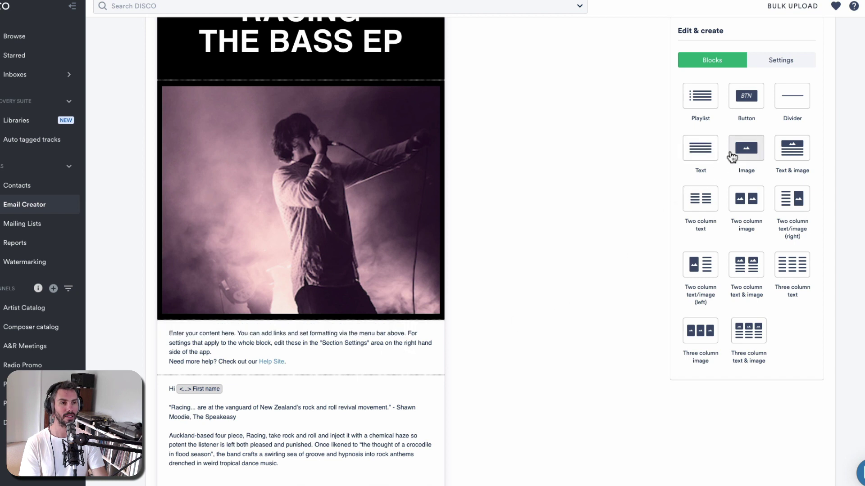
mouse_move(731, 155)
mouse_down()
mouse_move(678, 165)
mouse_move(378, 360)
mouse_move(363, 388)
mouse_move(382, 381)
mouse_up()
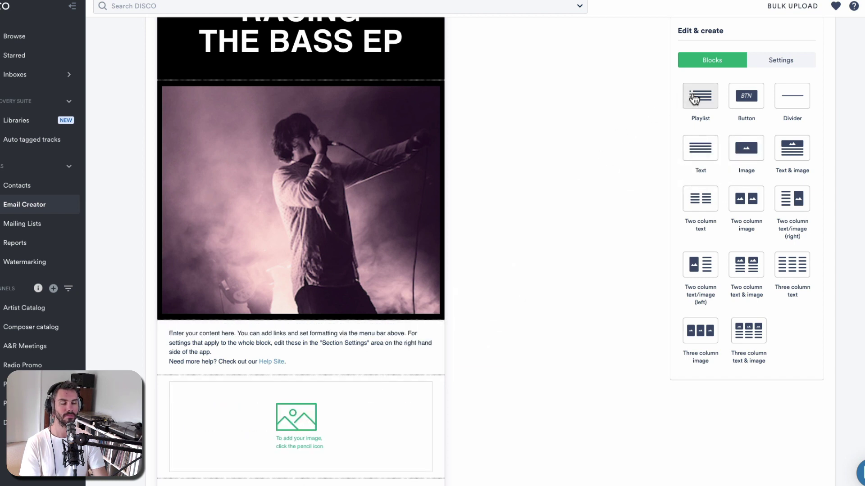
drag(696, 97, 394, 326)
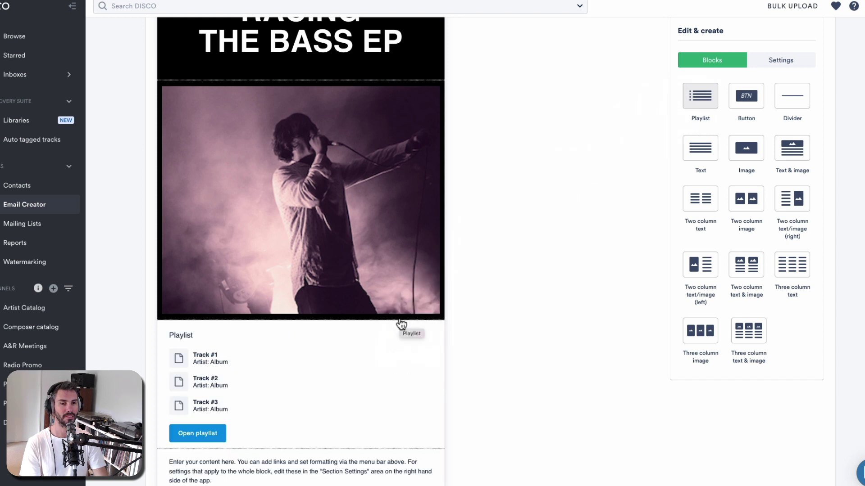
drag(741, 95, 401, 317)
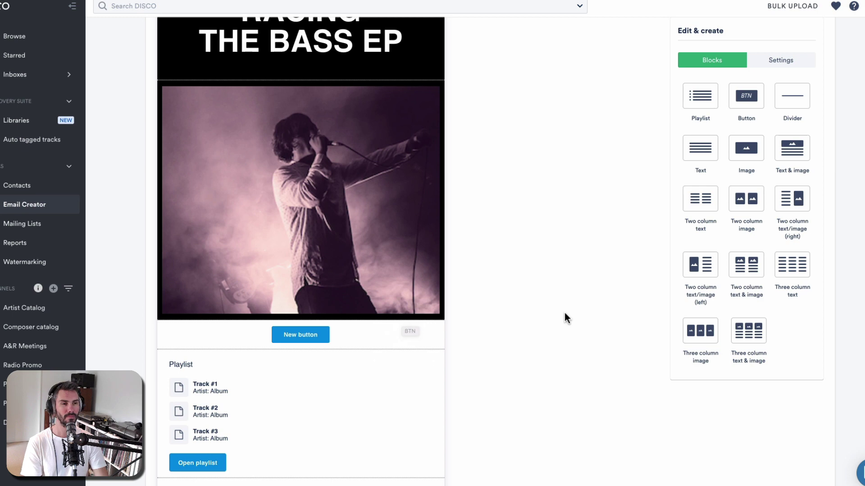
Edit the new text block and add a greeting line reading "Hi" above the placeholder text, followed by a blank line
scroll(301, 250, down, 5)
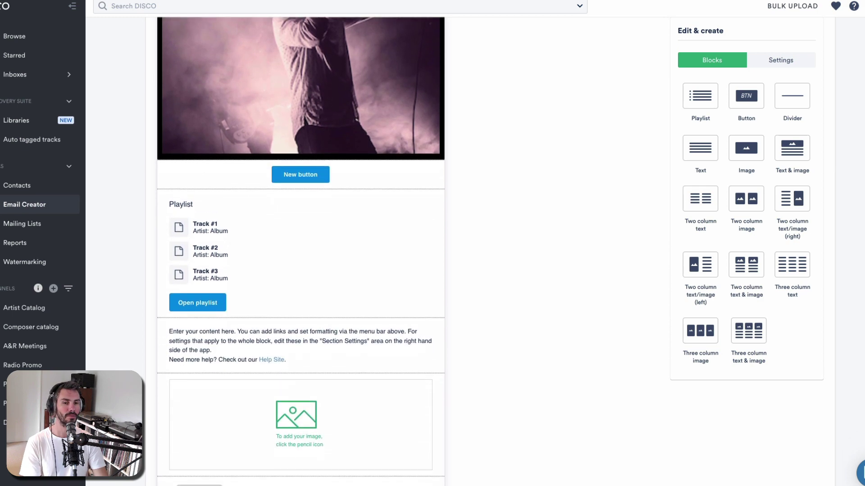
scroll(301, 270, up, 1)
scroll(300, 270, down, 2)
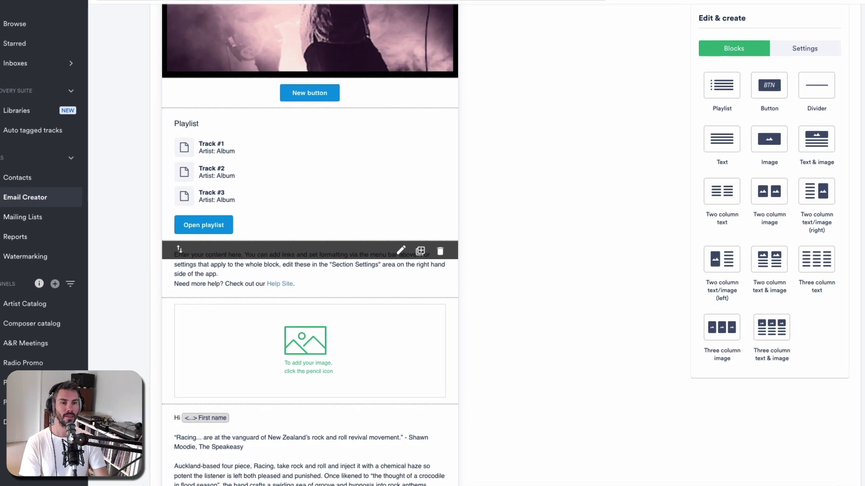
click(400, 251)
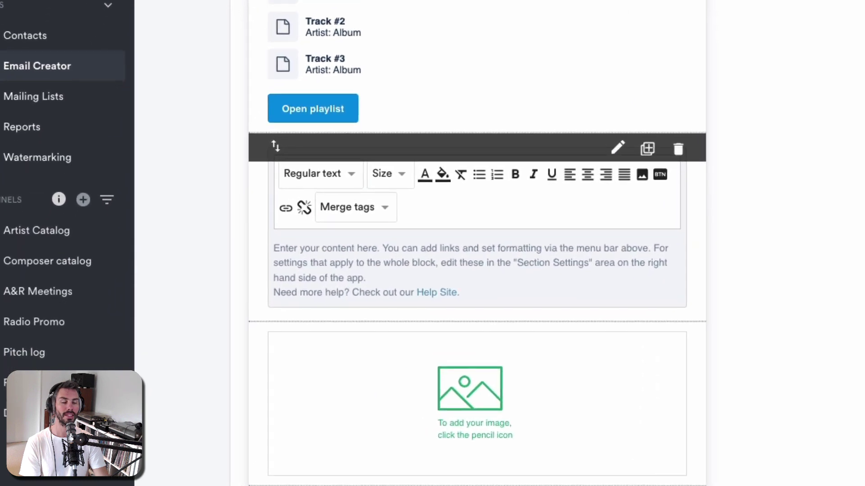
triple_click(542, 249)
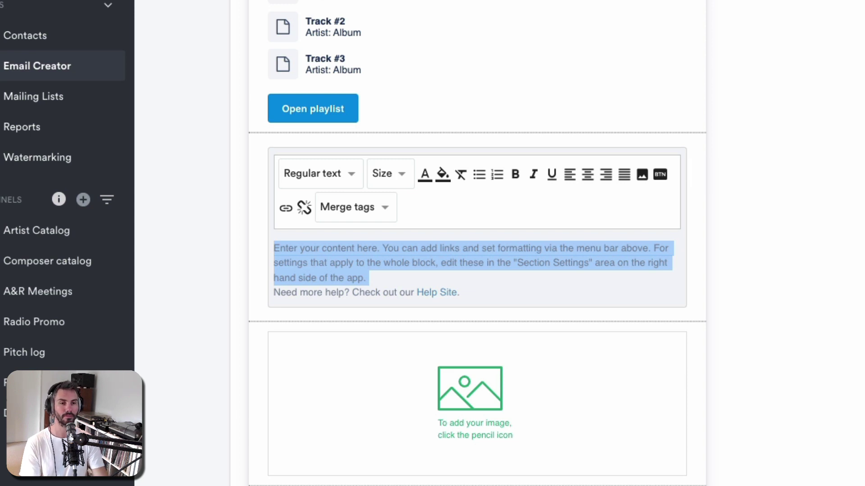
click(804, 202)
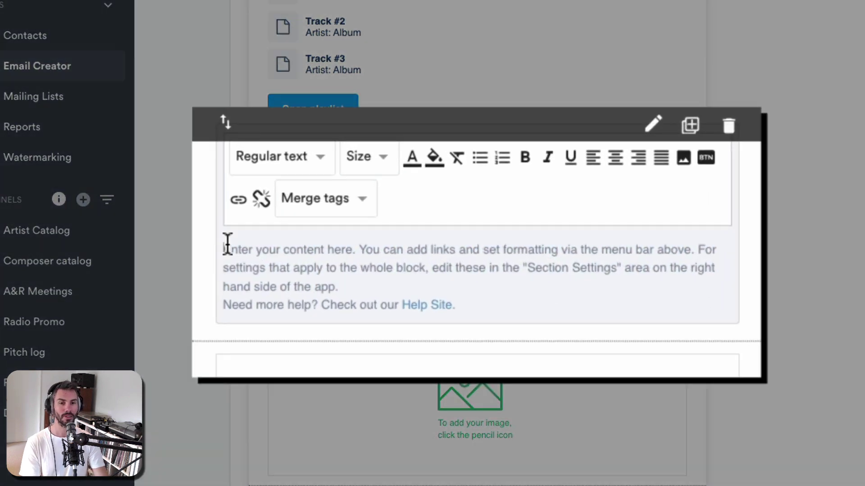
click(224, 249)
key(Return)
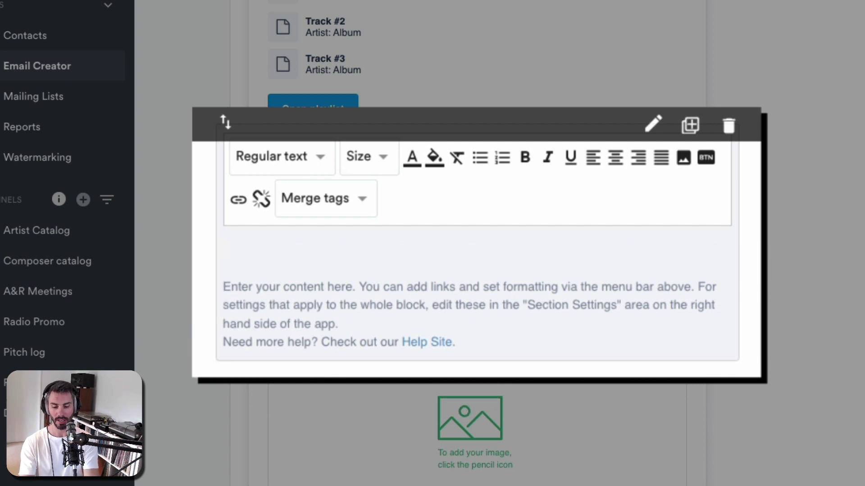
text(Hi)
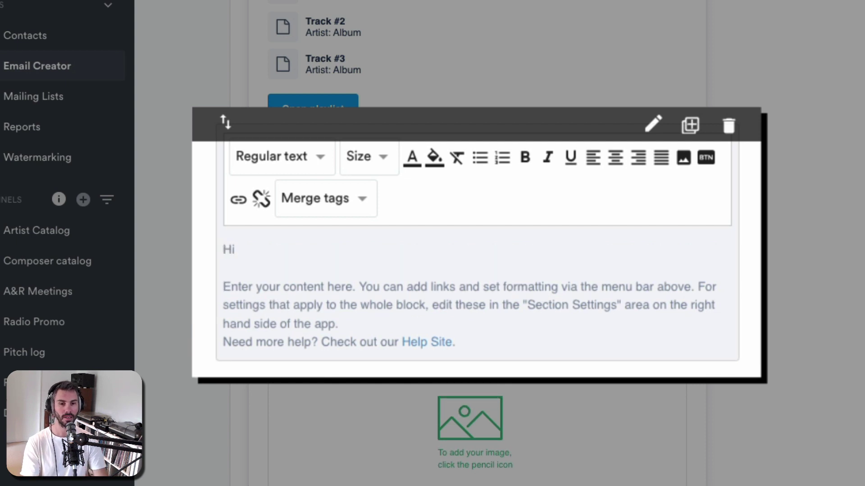
Insert the First name merge tag after "Hi" and set its default value to "there"
click(298, 204)
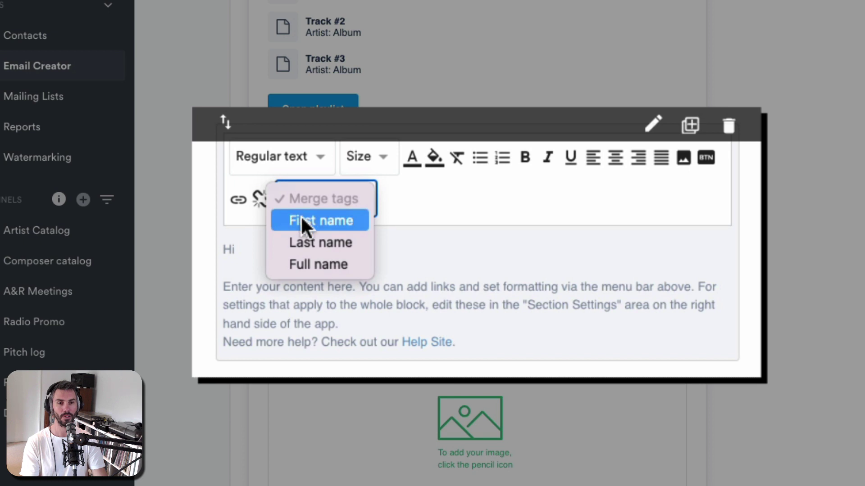
click(301, 219)
mouse_move(268, 271)
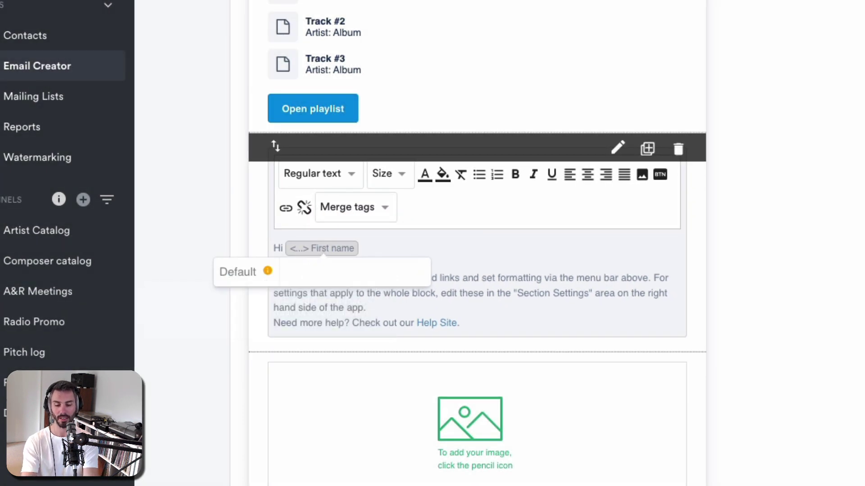
text(there)
key(Return)
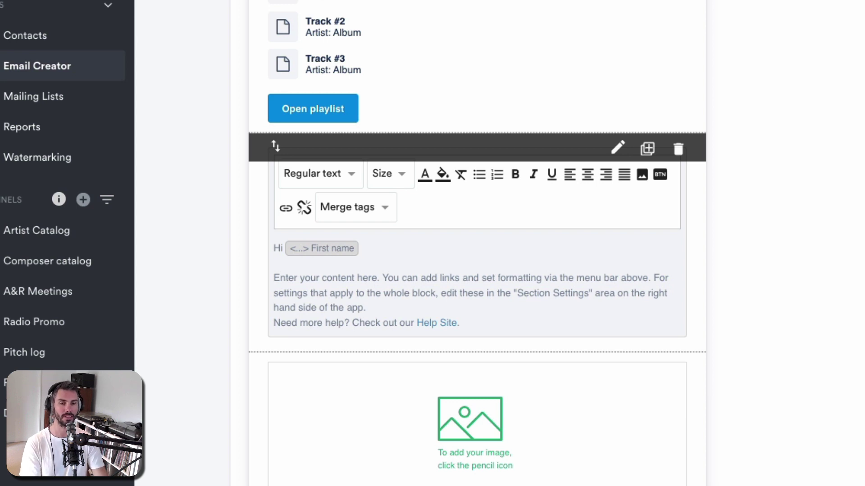
Insert the orange-lit band photo on a new line beneath the text block's placeholder text, keeping its size at 550 by 366
click(477, 311)
click(480, 319)
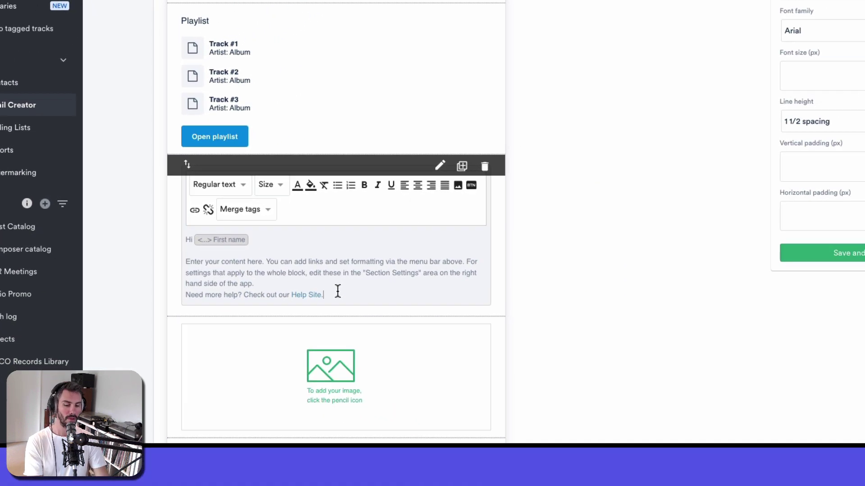
key(Return)
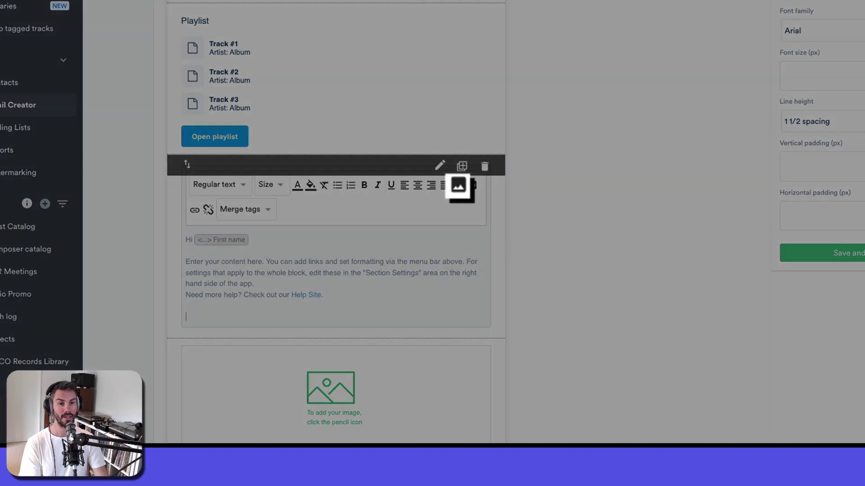
click(458, 185)
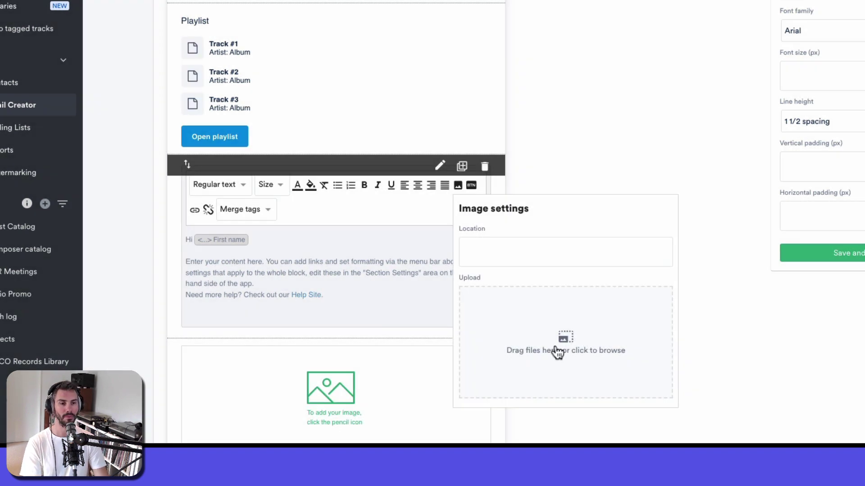
click(558, 352)
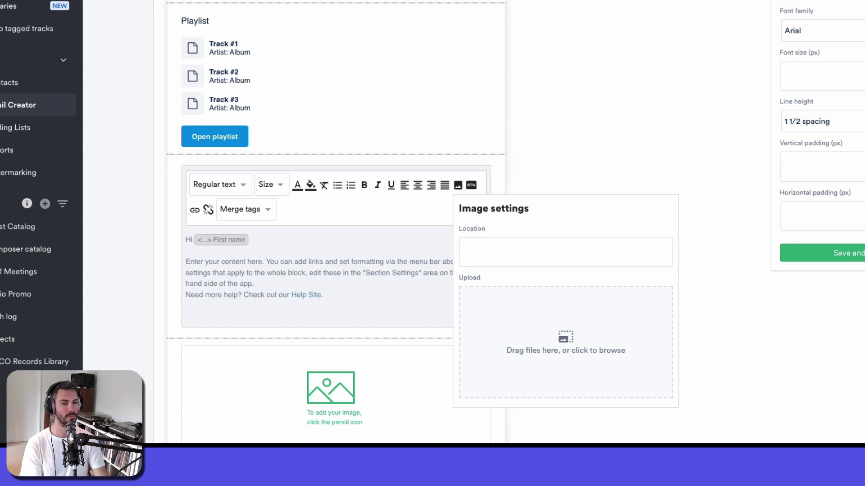
drag(864, 342, 576, 351)
scroll(572, 336, down, 5)
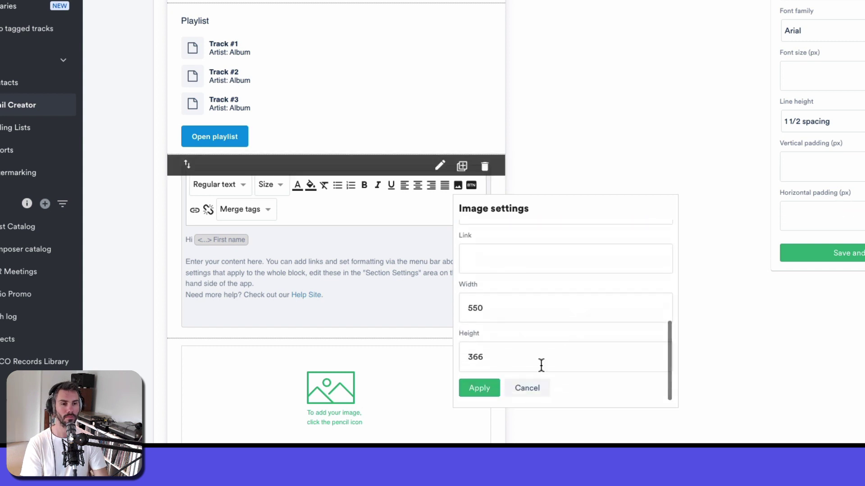
click(476, 388)
scroll(347, 297, down, 2)
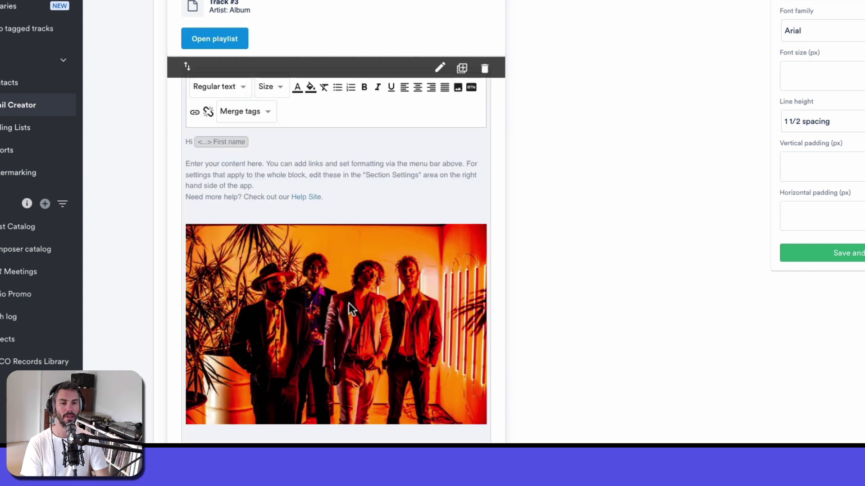
Review the inserted band photo's image settings, including its link, width and height, and close them without changes
click(349, 304)
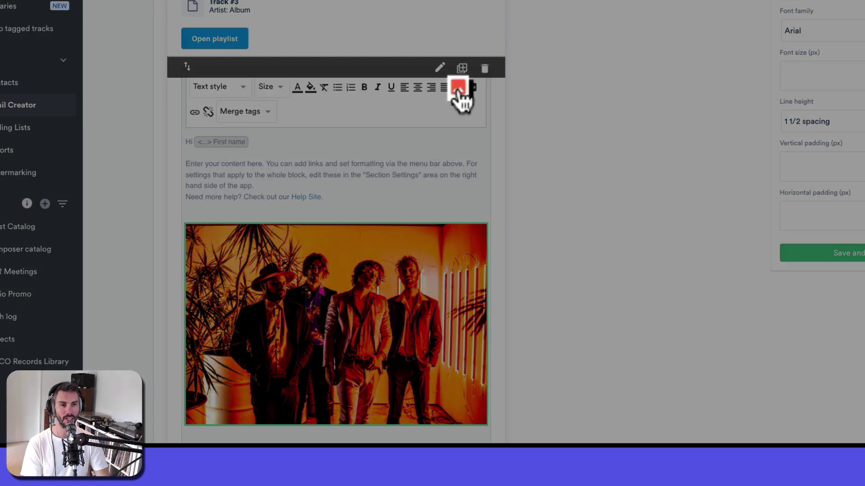
click(458, 88)
scroll(464, 112, down, 5)
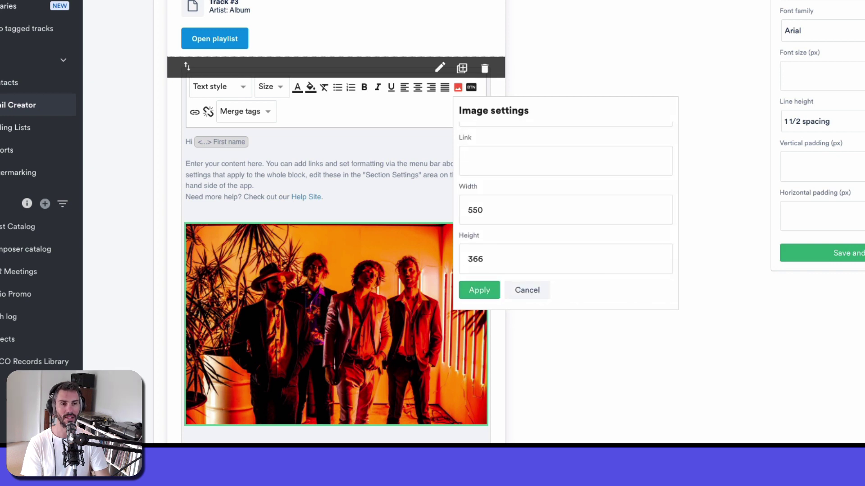
click(527, 290)
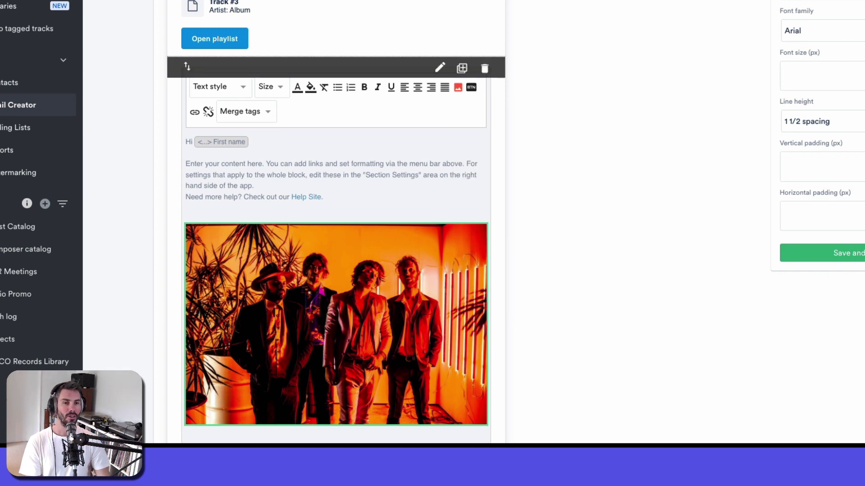
Upload the red Racing "The Bass" cover artwork into the empty image block
scroll(432, 41, down, 10)
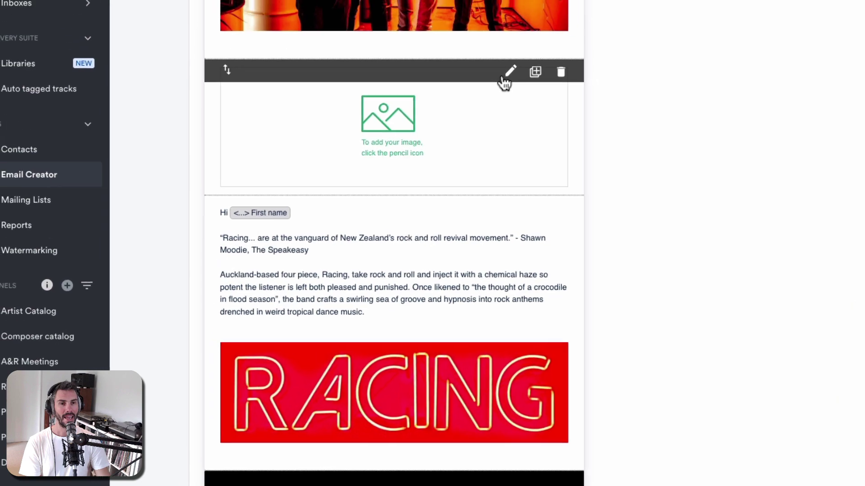
click(505, 77)
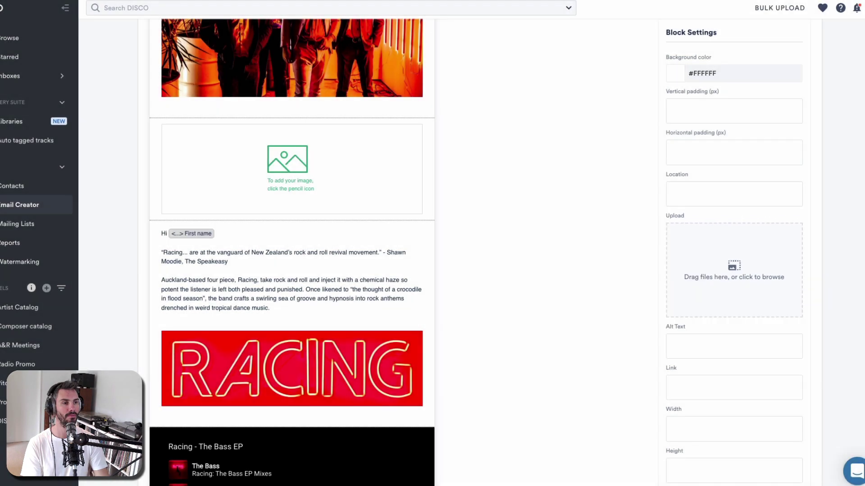
drag(863, 243, 722, 276)
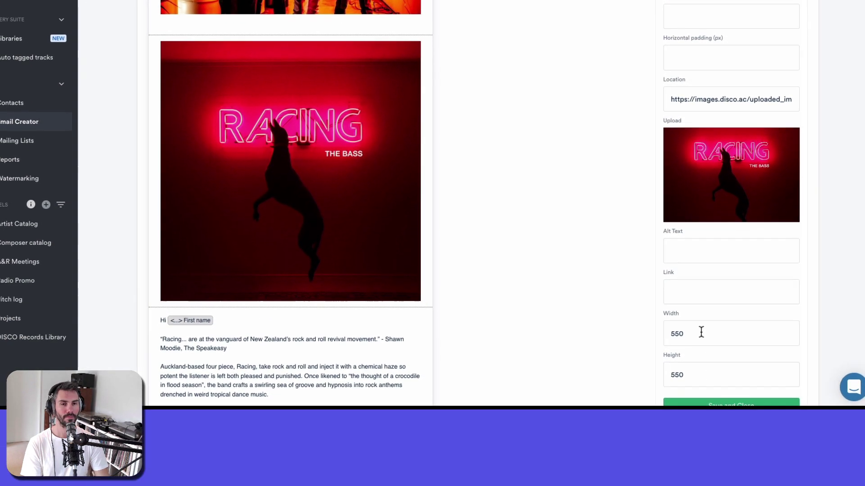
Set the cover artwork's width to 400 px and save the image block
double_click(700, 415)
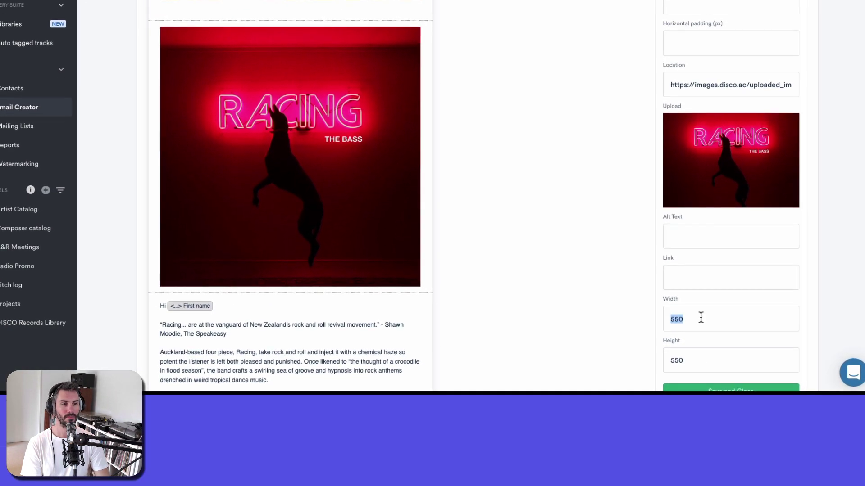
text(400)
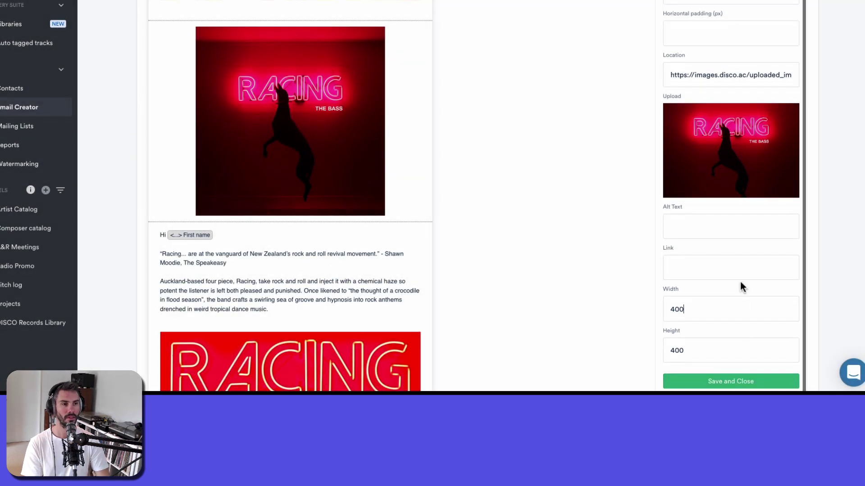
scroll(741, 225, up, 1)
scroll(741, 315, down, 2)
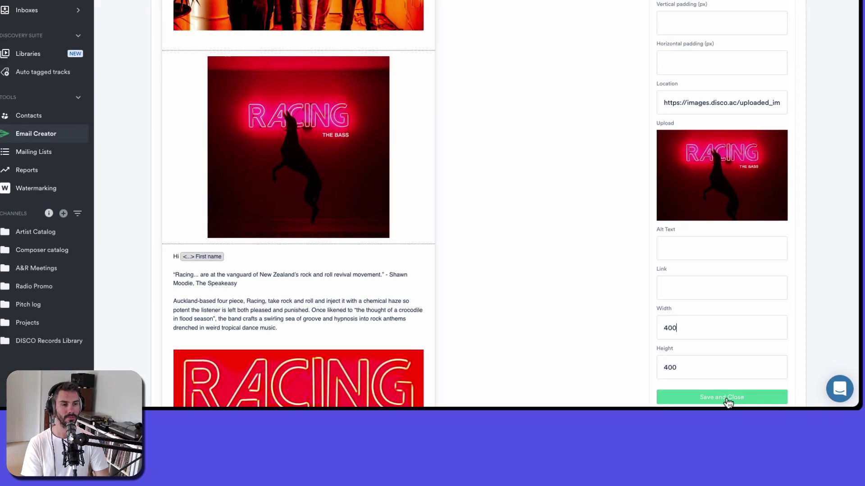
click(731, 381)
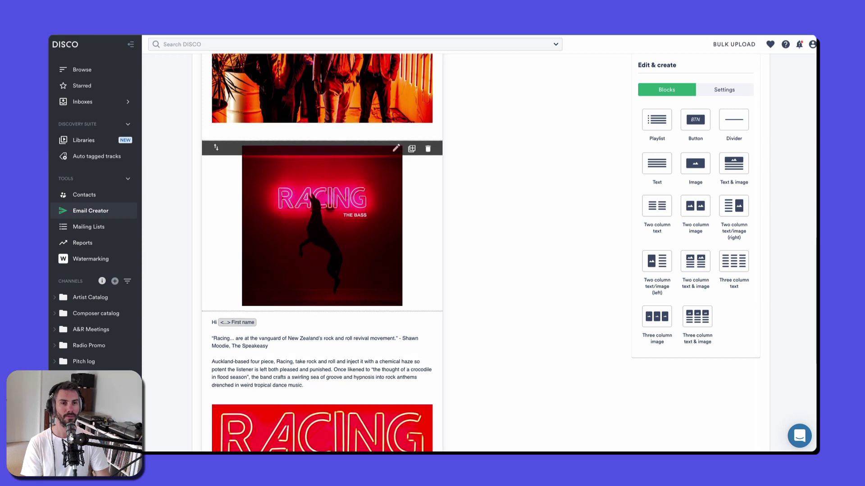
Assign the "Racing - The Bass EP Press Kit" playlist to the new playlist block
scroll(343, 219, up, 7)
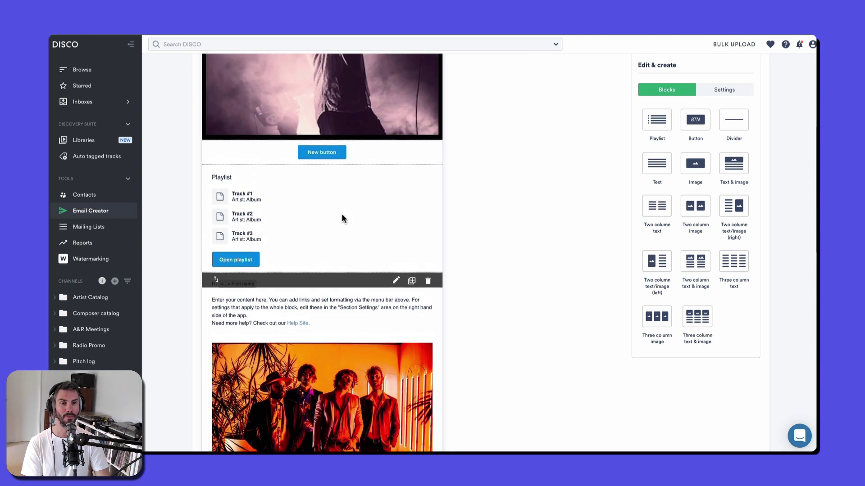
click(342, 218)
click(426, 202)
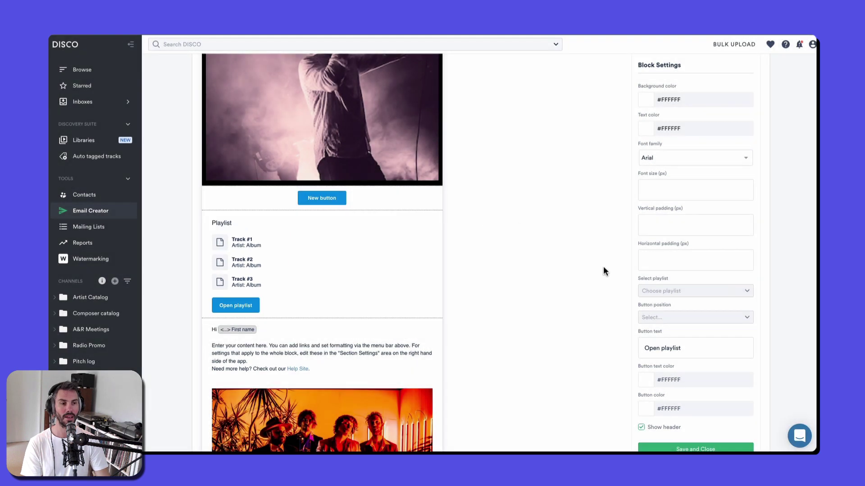
click(648, 290)
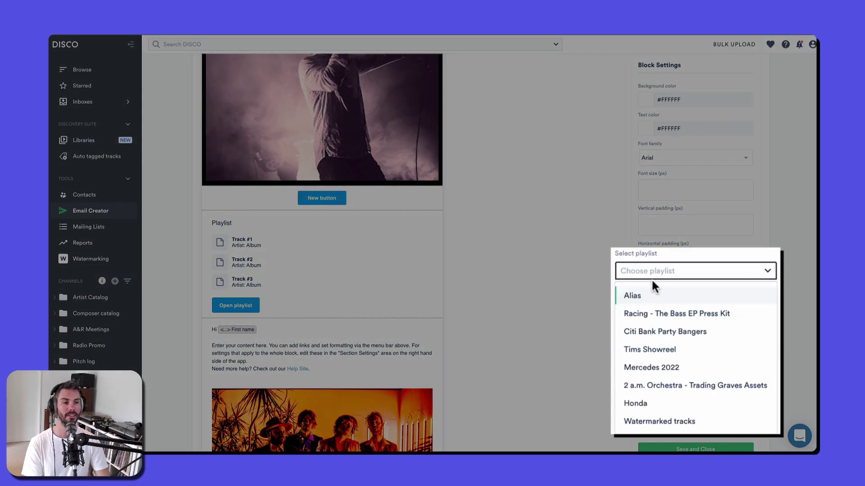
click(658, 314)
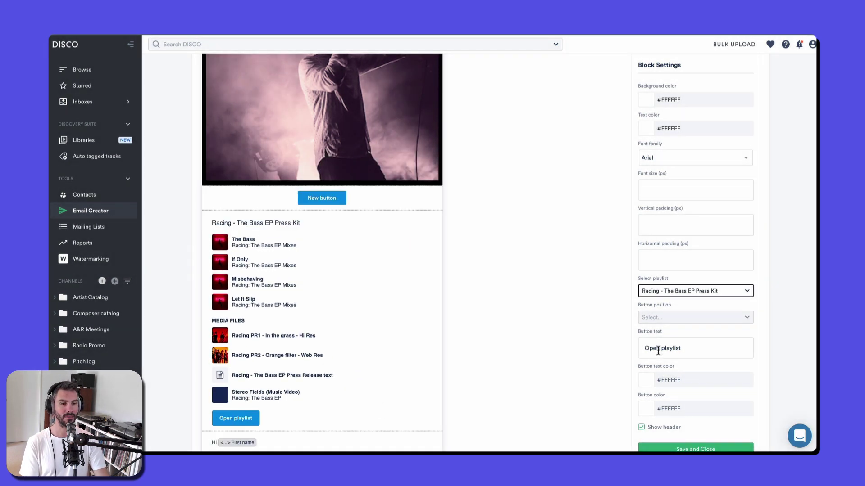
Change the playlist block's button text to "open on disco" and set its text color to #FCB900
triple_click(658, 349)
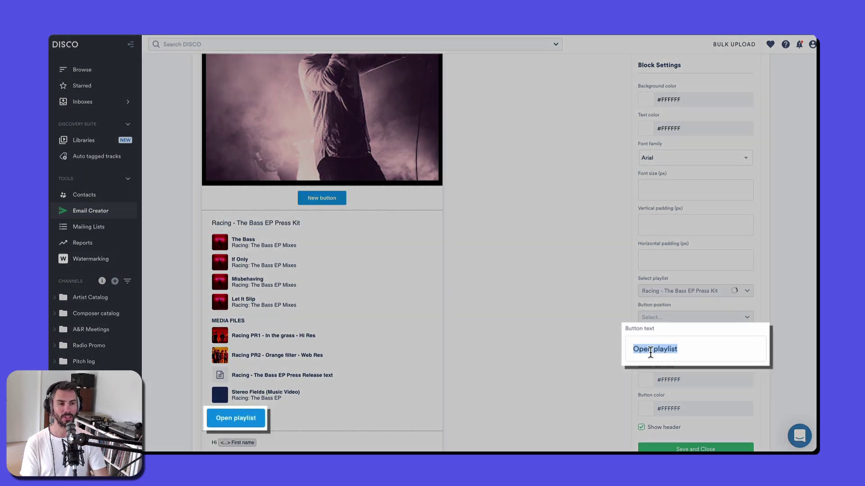
text(open on disco)
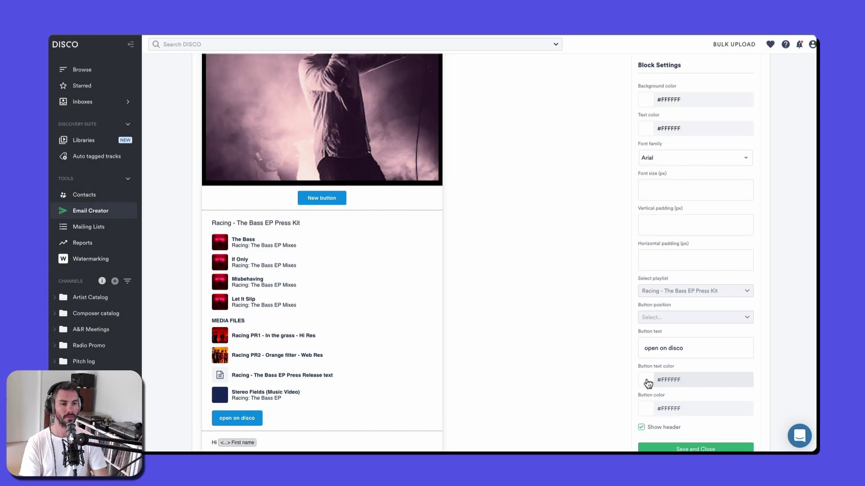
click(649, 381)
click(709, 406)
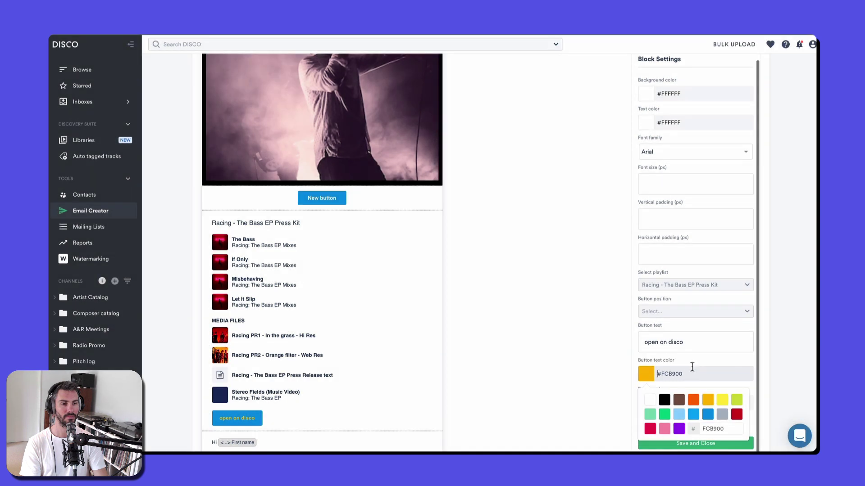
click(707, 348)
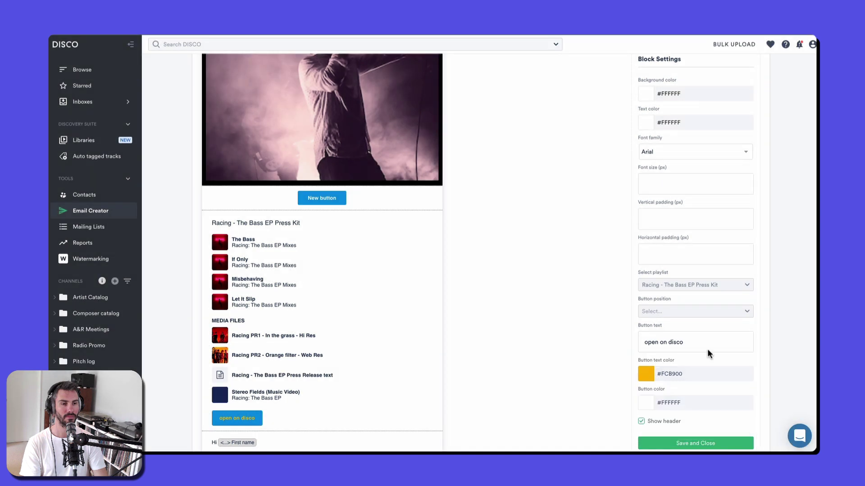
Set the playlist button's color to #CDDC39 and center the button below the playlist
click(673, 403)
click(739, 428)
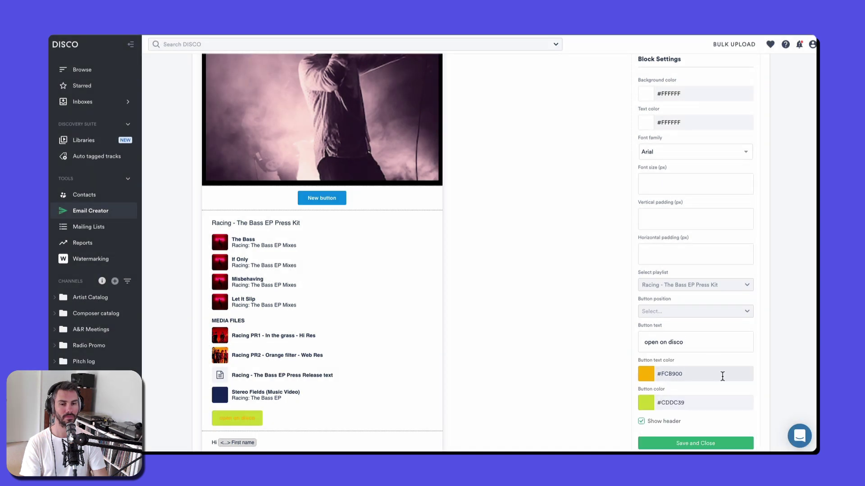
click(724, 374)
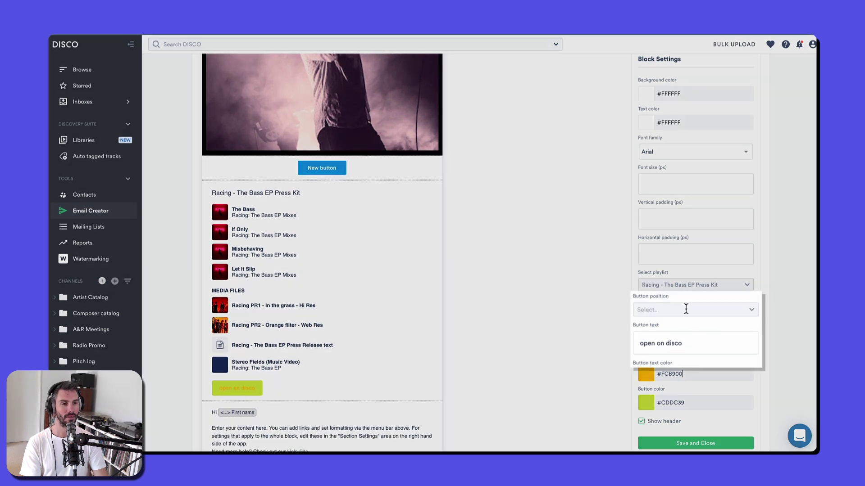
click(688, 311)
click(666, 342)
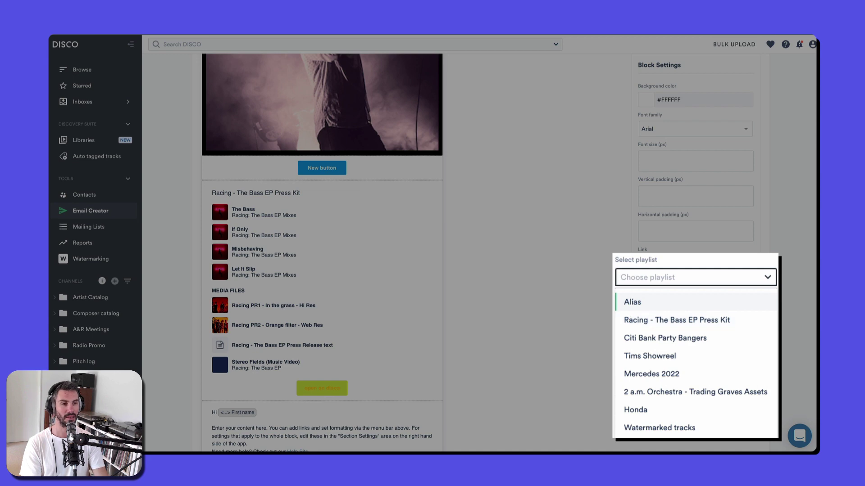
Link the "New button" block to the "Citi Bank Party Bangers" playlist
click(665, 338)
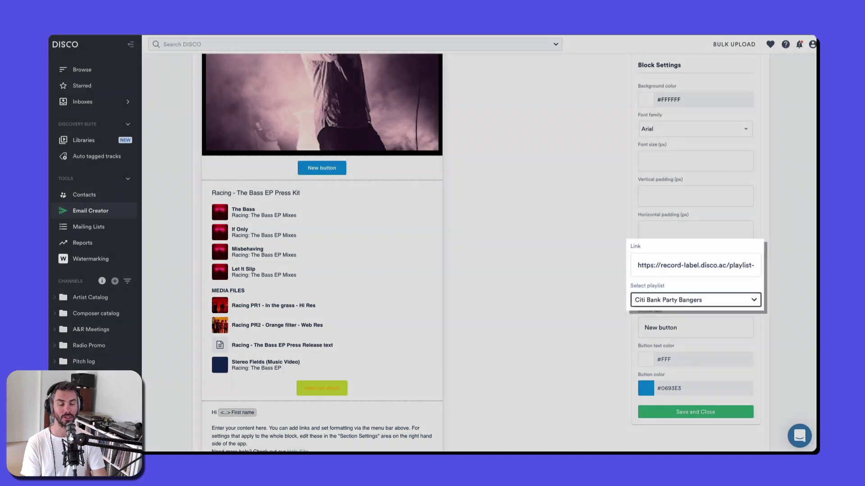
Move the greeting text and band photo block directly above the press kit playlist block, and duplicate it
scroll(293, 352, down, 2)
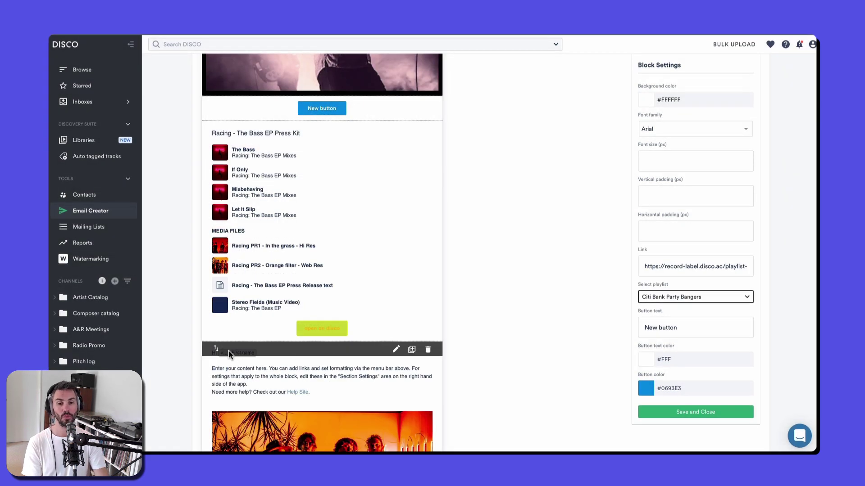
drag(216, 349, 232, 122)
mouse_move(264, 164)
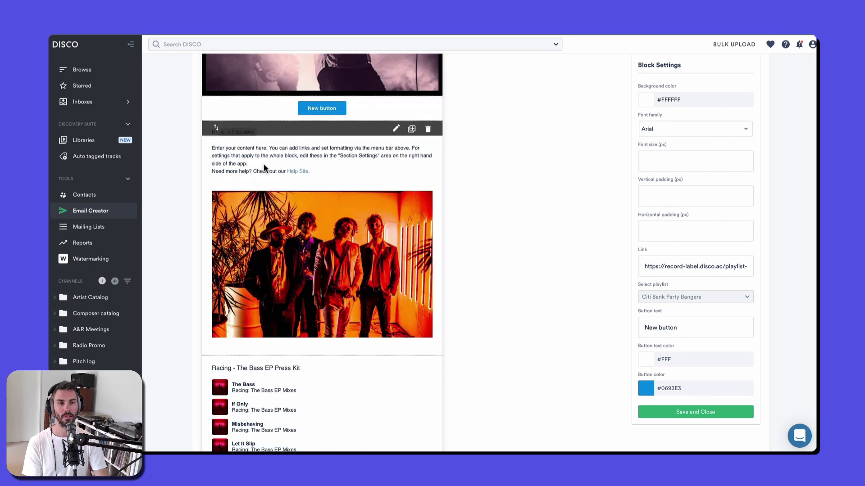
scroll(263, 164, up, 1)
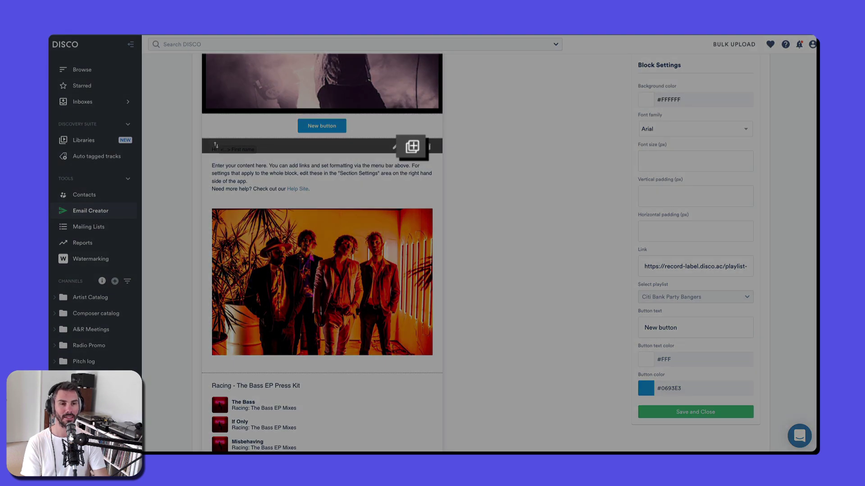
click(412, 146)
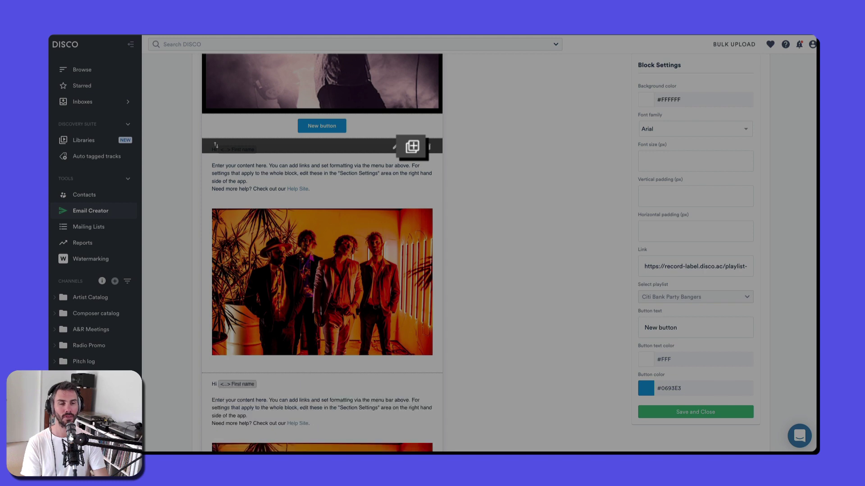
scroll(322, 252, down, 4)
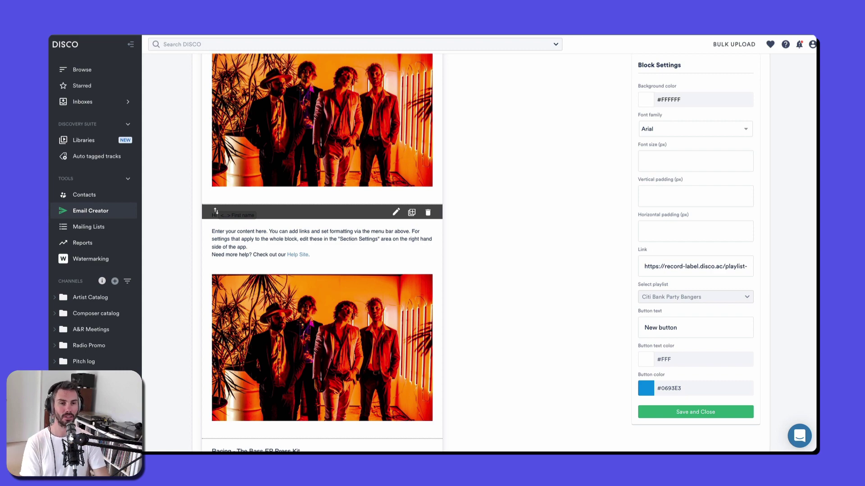
Fill in the footer's social links with "face" for Facebook, "asdf" for Twitter, Soundcloud and Instagram, and "asf" for Spotify
scroll(322, 252, down, 9)
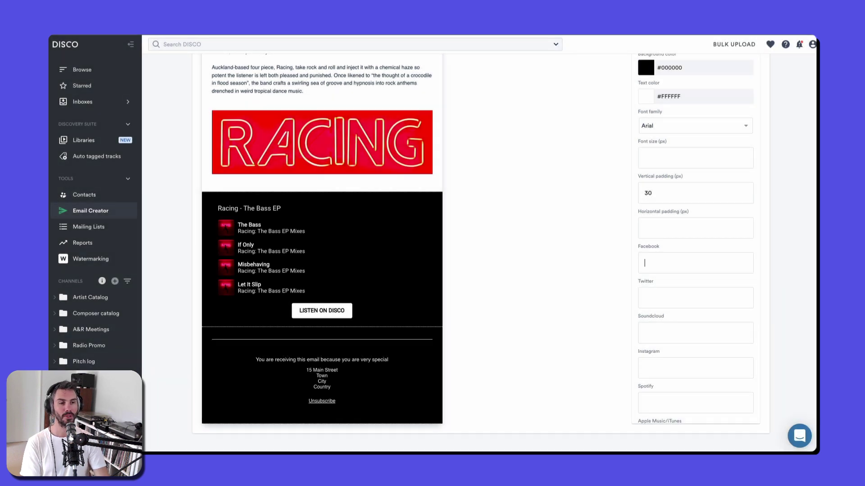
scroll(696, 248, down, 2)
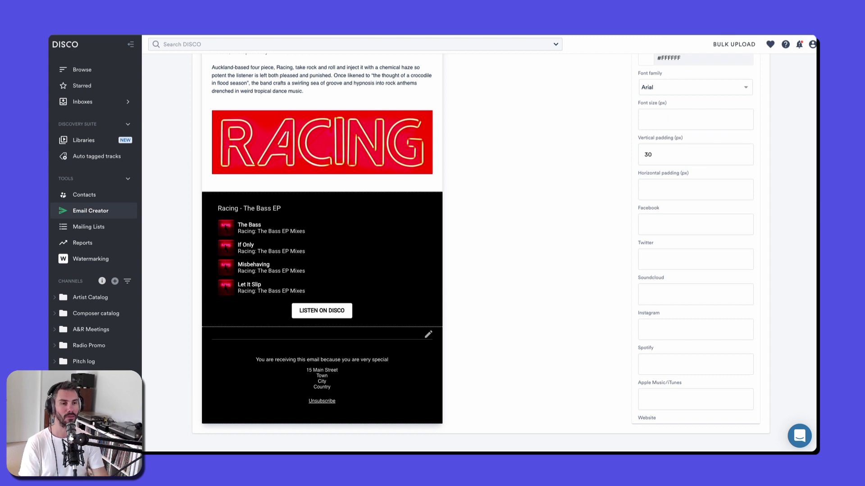
click(649, 225)
text(face)
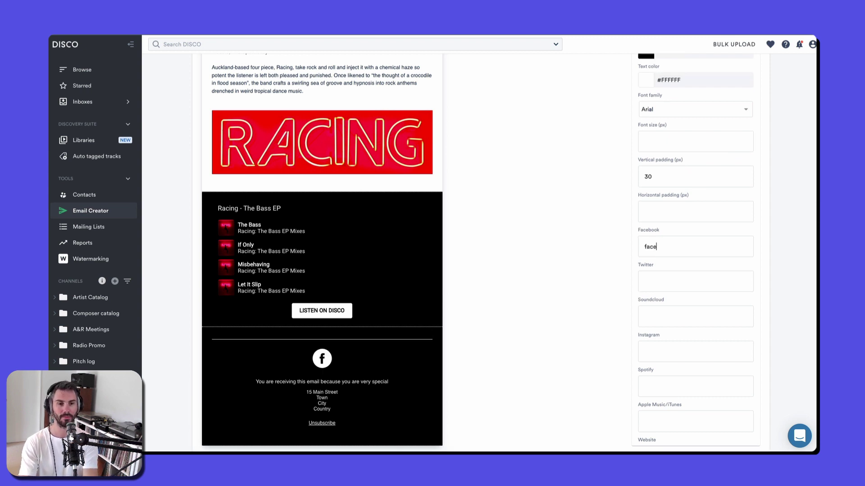
click(675, 281)
text(asdf)
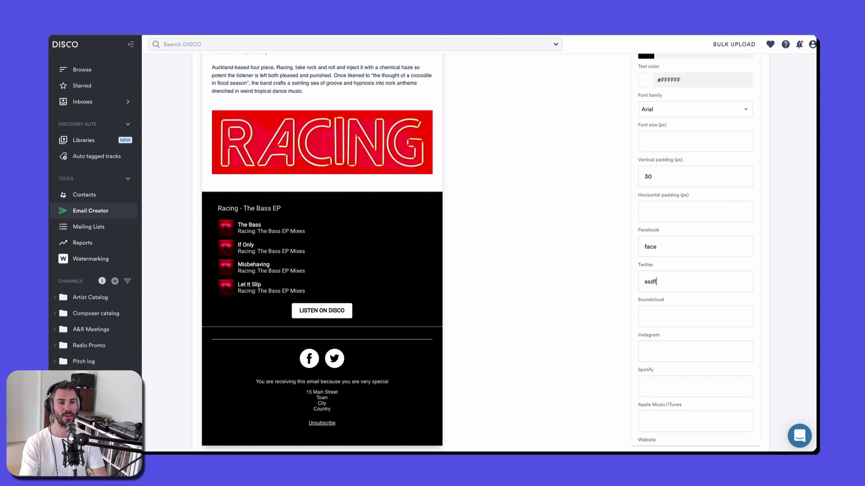
click(675, 317)
text(asdf)
click(676, 352)
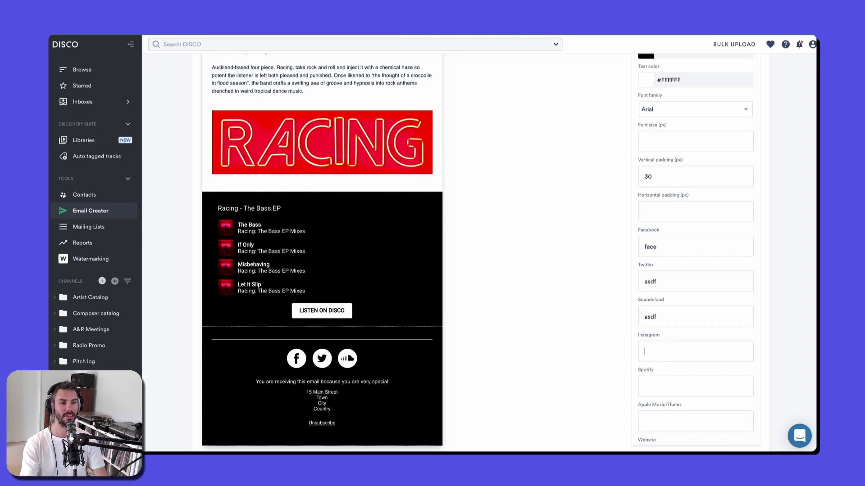
text(asdf)
text(asf)
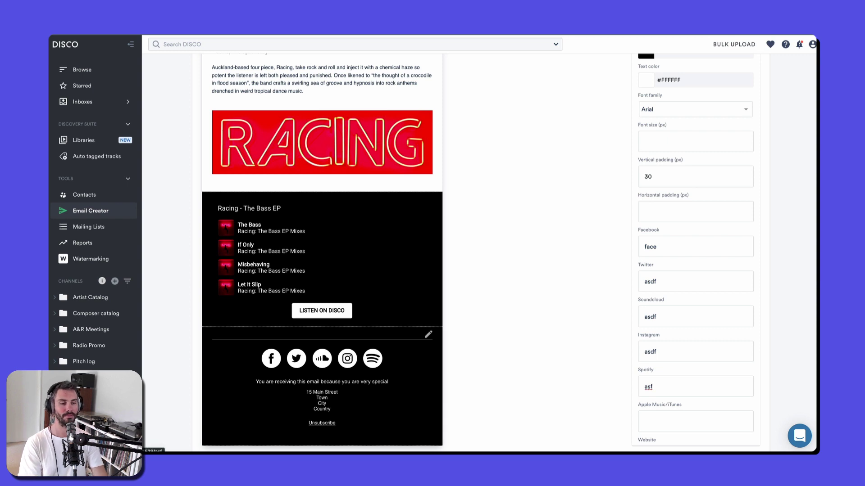
Select the whole footer text for editing, leaving the Apple Music/iTunes, Website and YouTube links empty
key(Tab)
key(Tab)
key(Tab)
key(Tab)
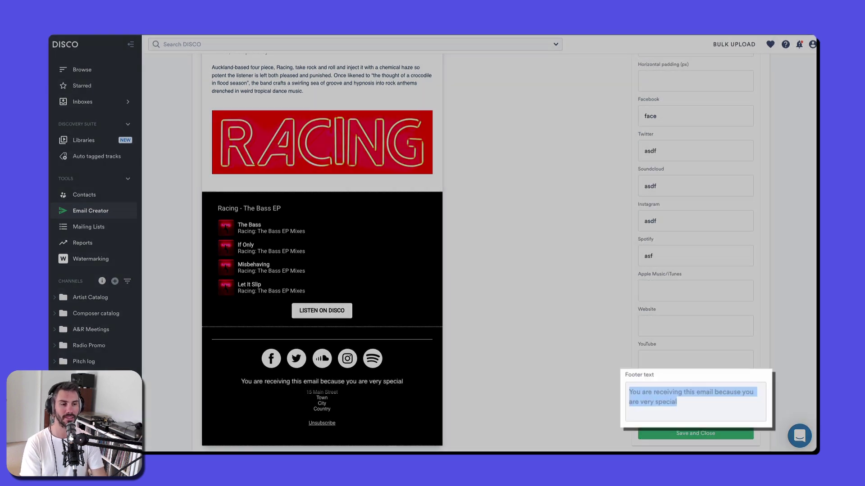